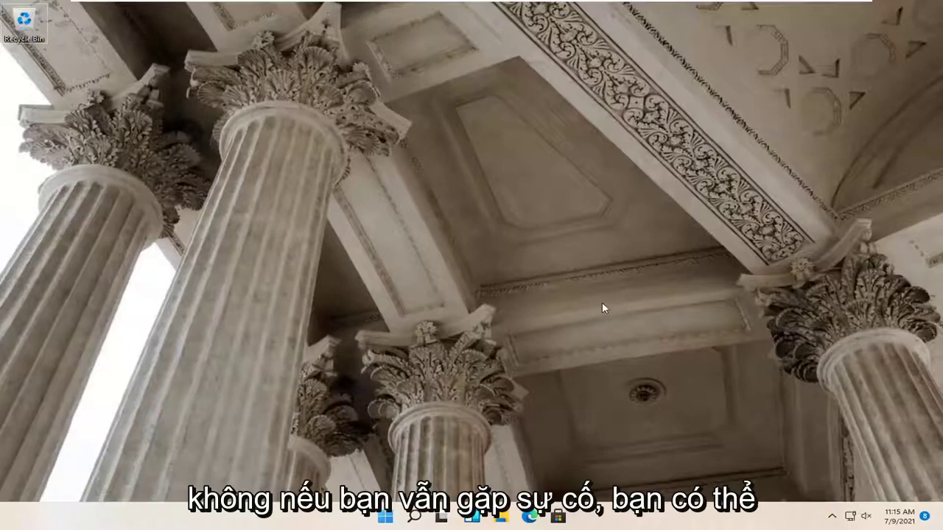
# Step: Open Settings and run the Bluetooth troubleshooter from System > Troubleshoot > Other troubleshooters
pyautogui.rightClick(381, 518)
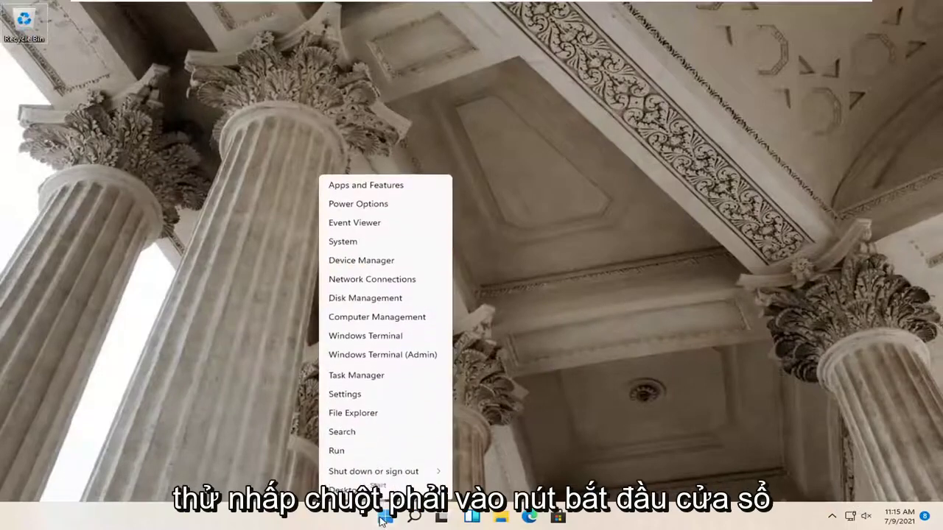
pyautogui.click(346, 392)
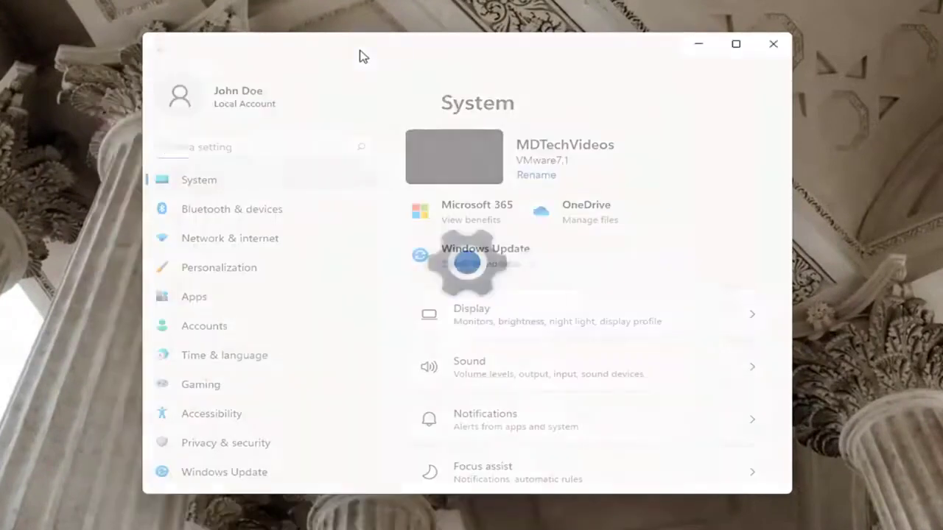
pyautogui.click(196, 188)
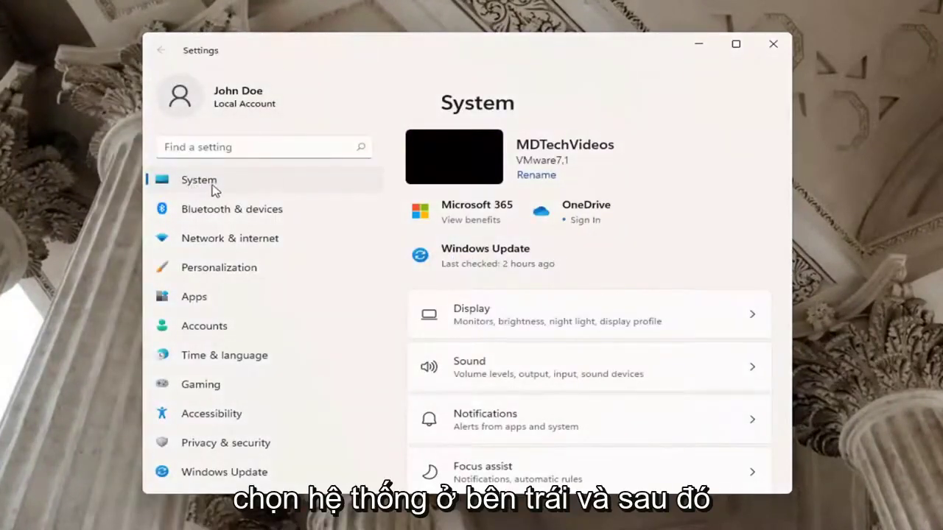
pyautogui.scroll(-5, 472, 347)
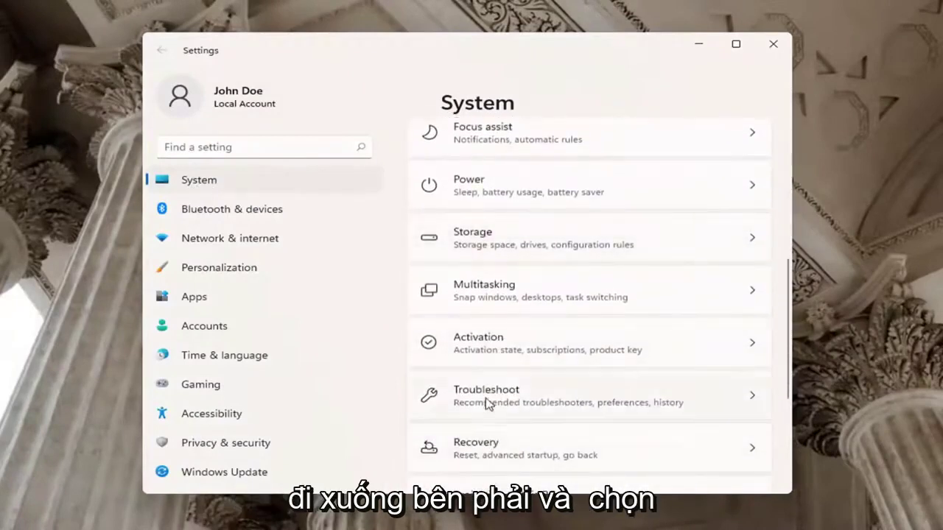
pyautogui.click(487, 400)
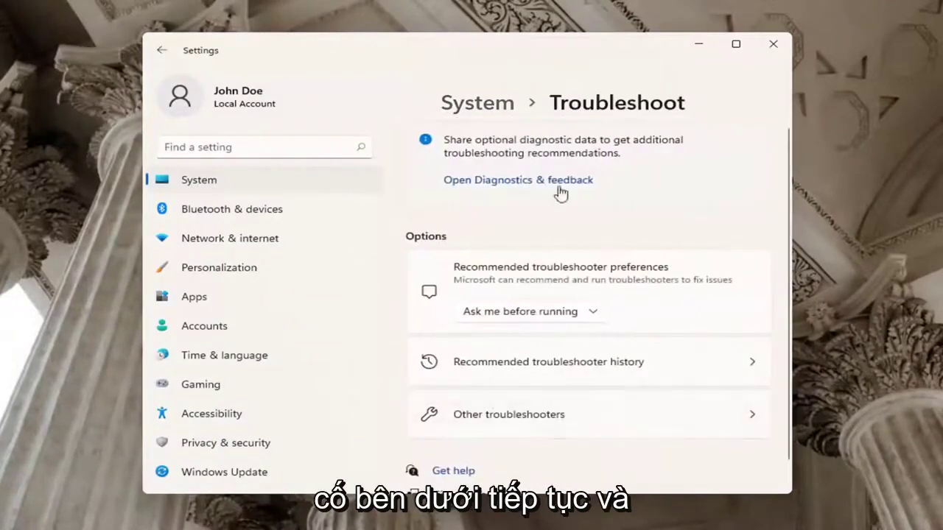
pyautogui.click(519, 417)
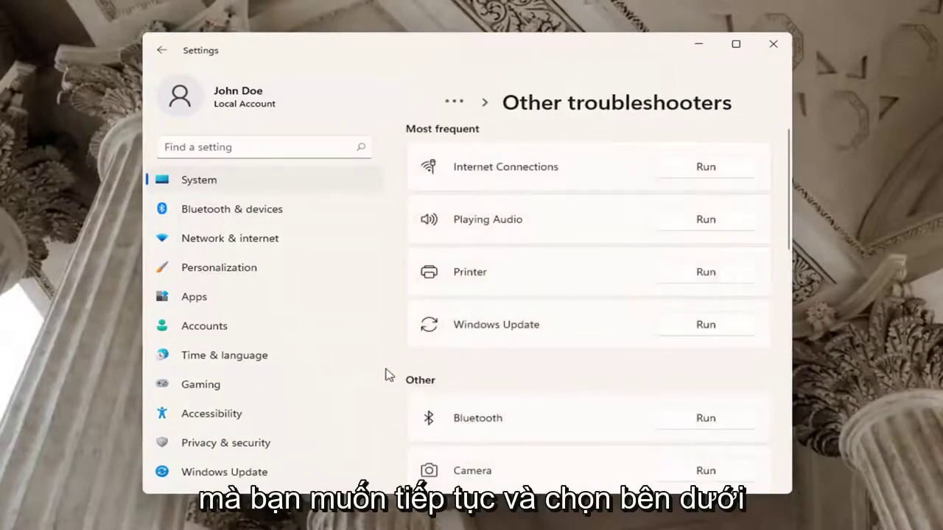
pyautogui.scroll(-1, 501, 358)
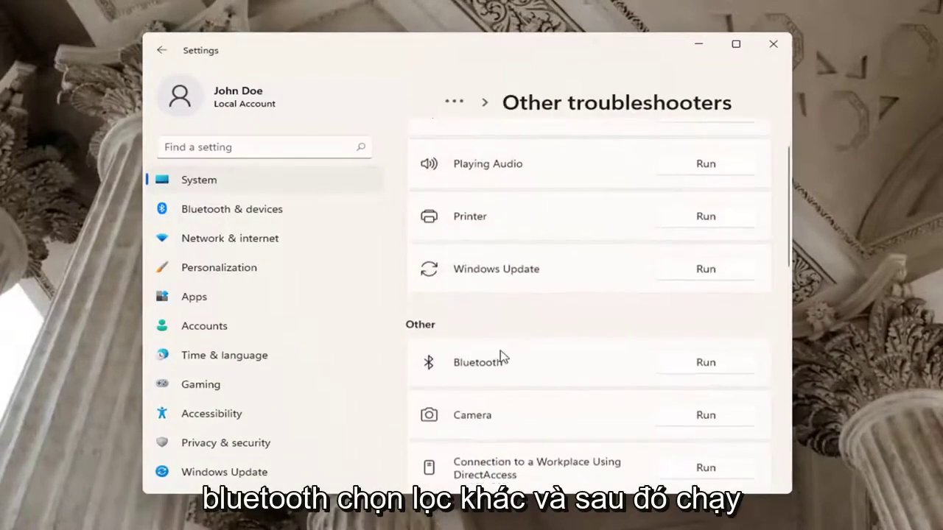
pyautogui.click(702, 364)
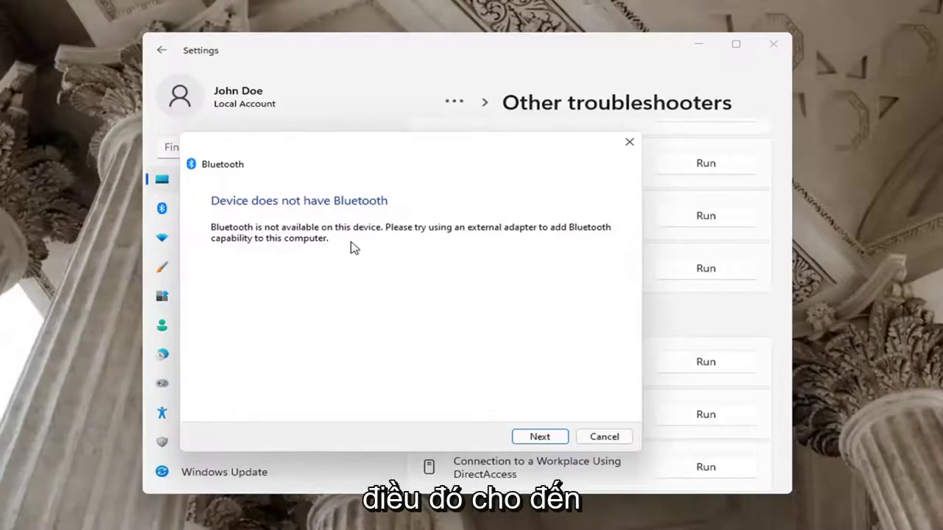
# Step: Let the troubleshooter report 'Check Bluetooth capability', then close it and Settings
pyautogui.click(542, 437)
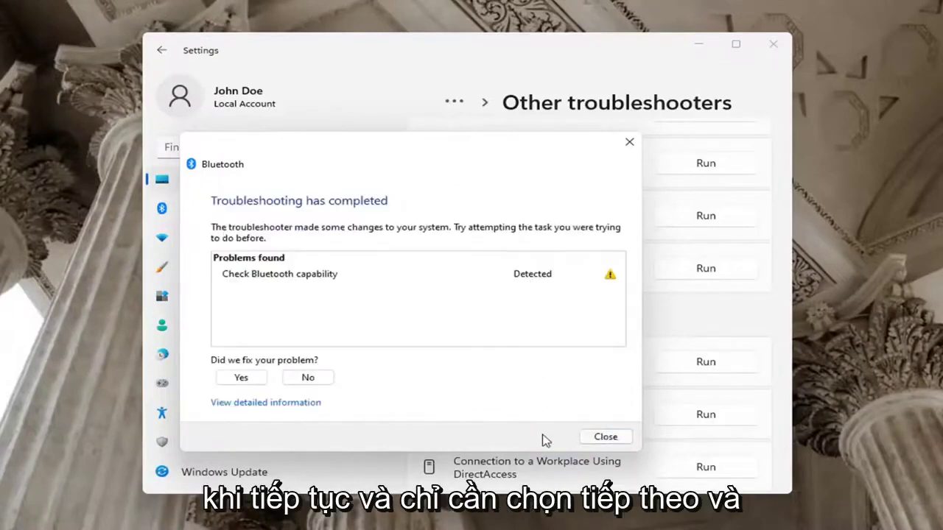
pyautogui.click(628, 144)
pyautogui.click(774, 42)
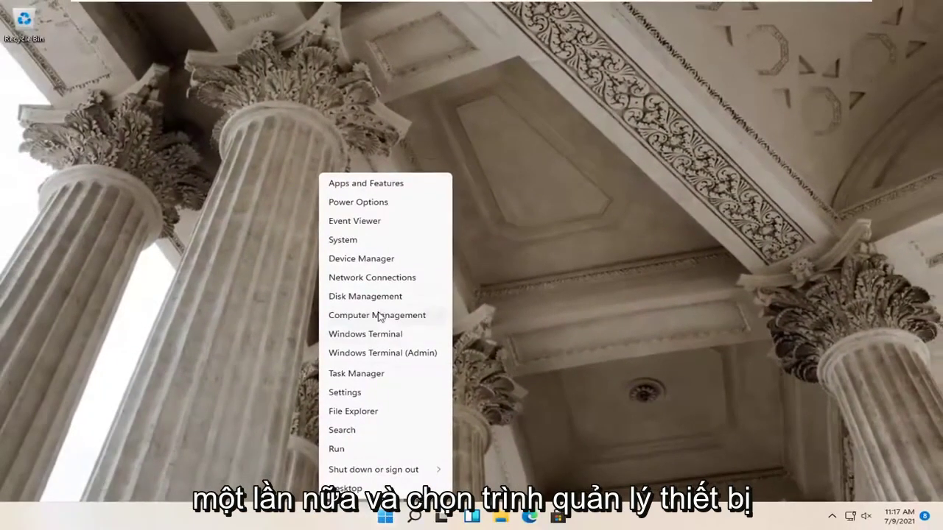
pyautogui.click(361, 260)
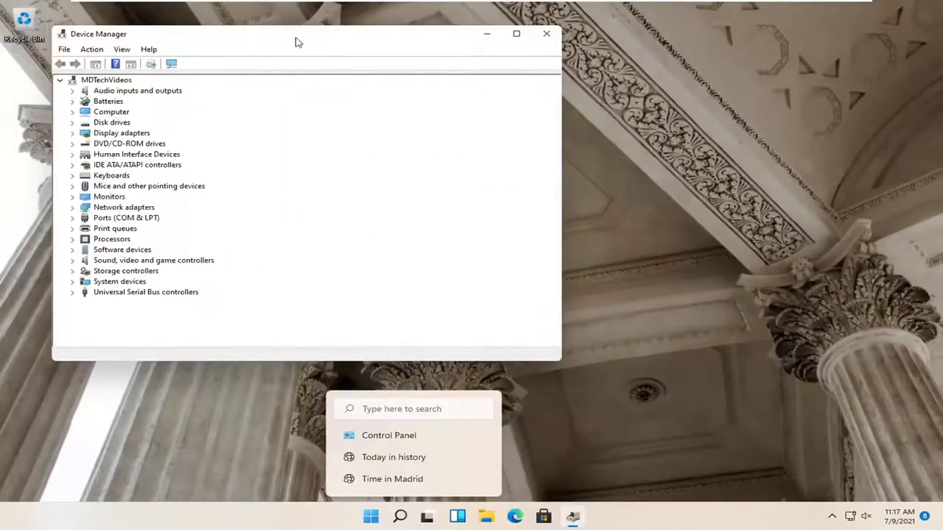
pyautogui.moveTo(289, 43); pyautogui.dragTo(452, 46)
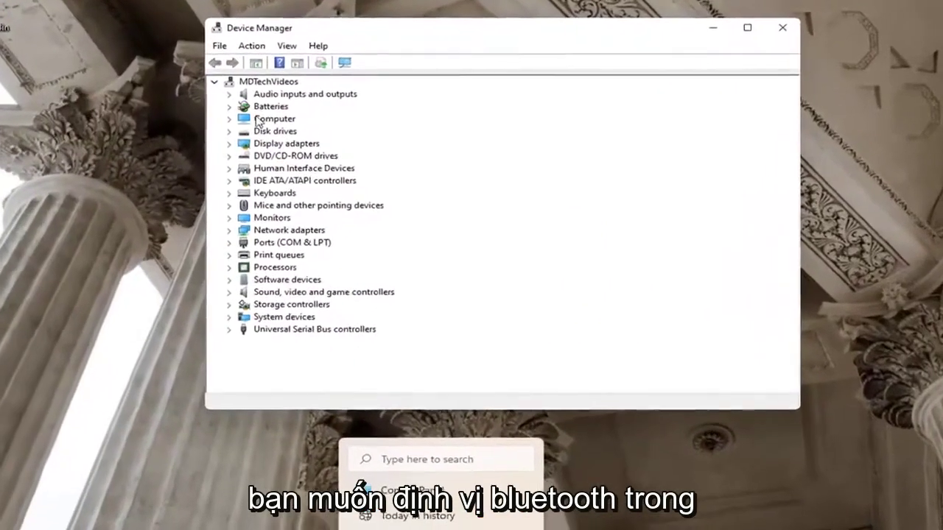
pyautogui.doubleClick(268, 106)
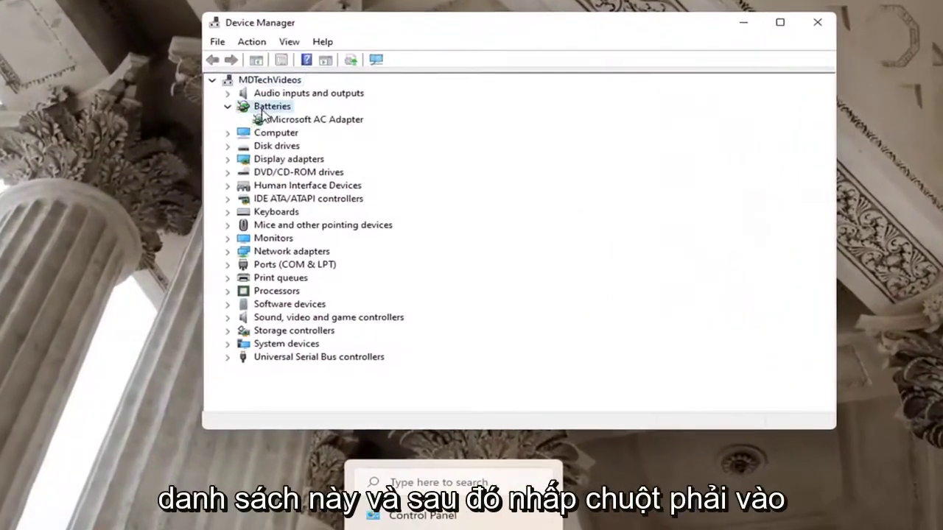
pyautogui.click(290, 121)
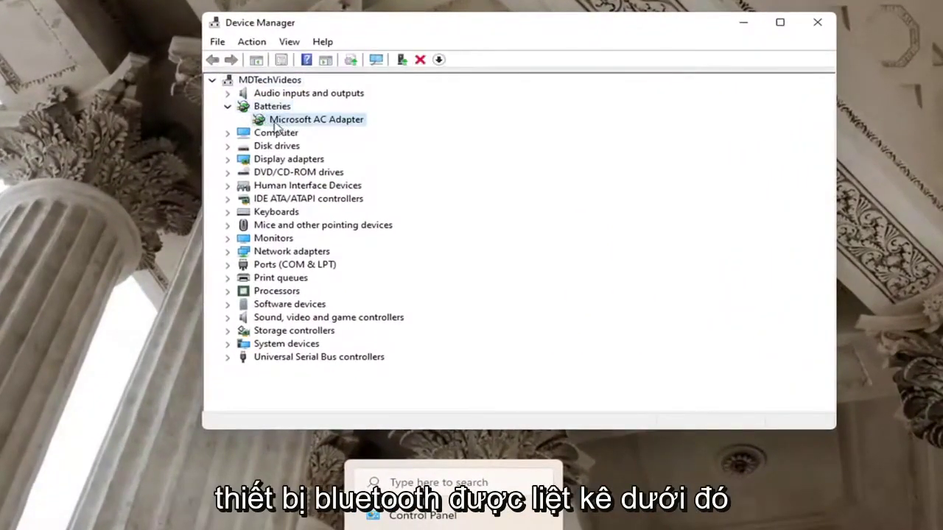
pyautogui.rightClick(285, 126)
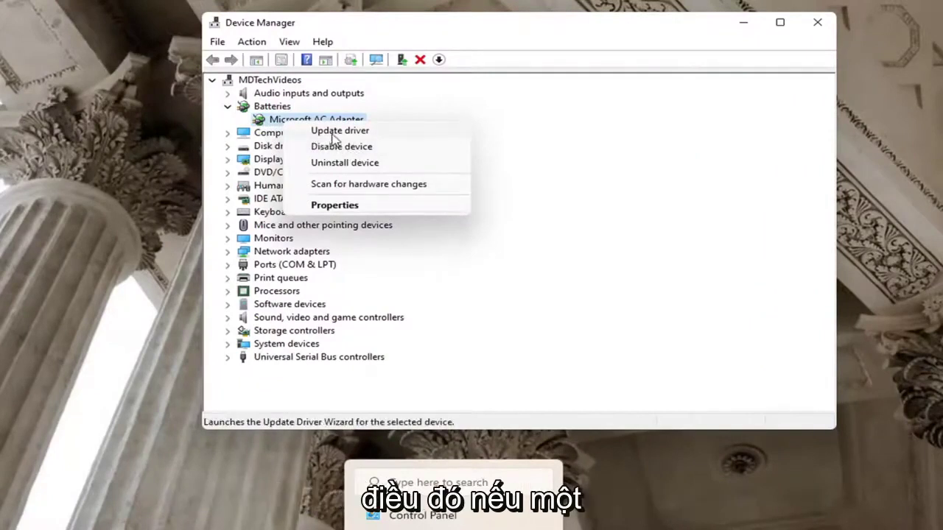
pyautogui.click(273, 123)
pyautogui.click(228, 107)
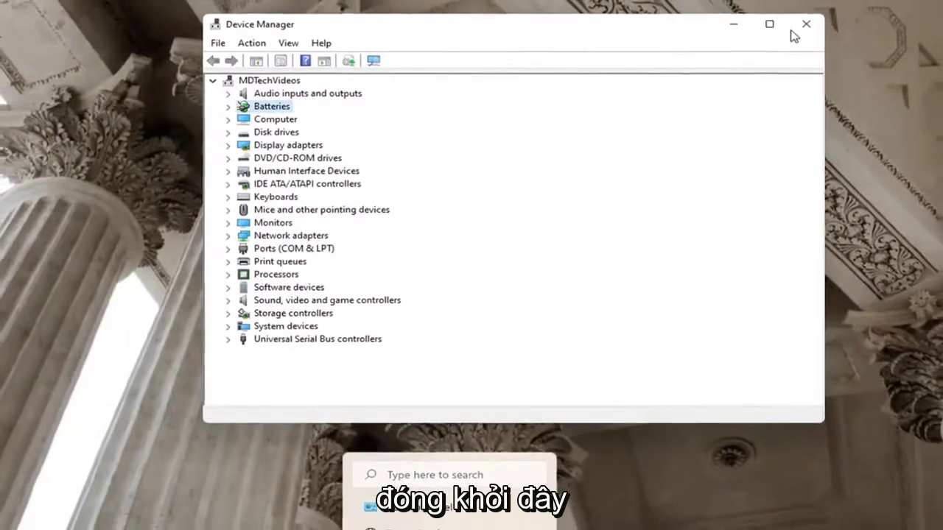
pyautogui.click(817, 22)
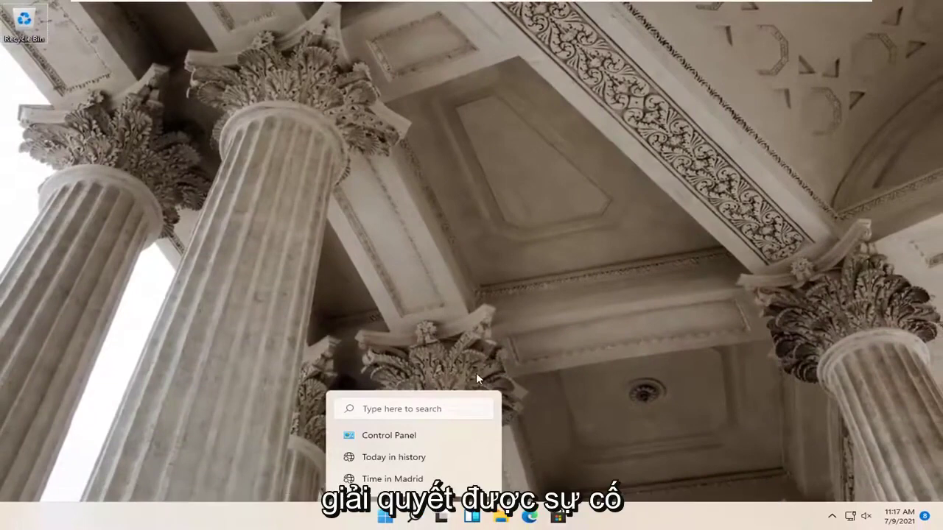
# Step: Open Settings at the Bluetooth & devices page
pyautogui.click(386, 518)
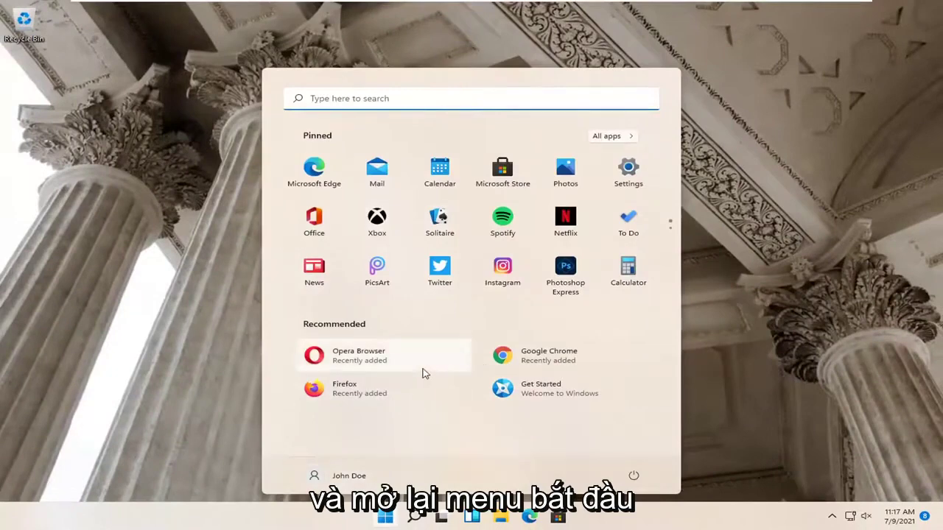
pyautogui.click(759, 278)
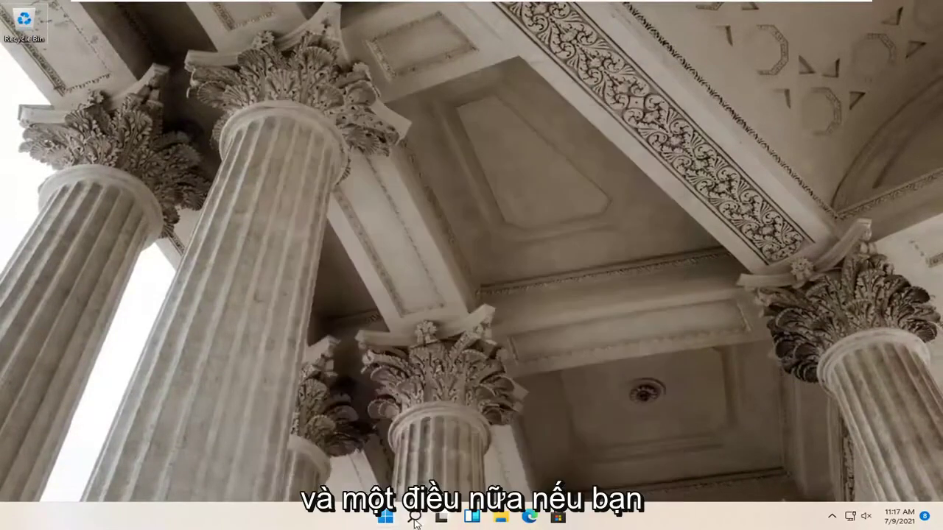
pyautogui.rightClick(385, 516)
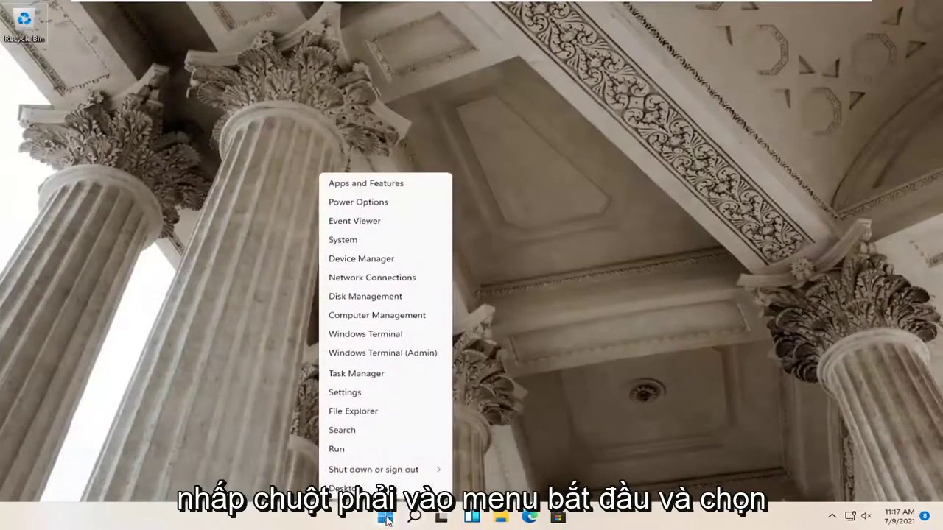
pyautogui.click(349, 394)
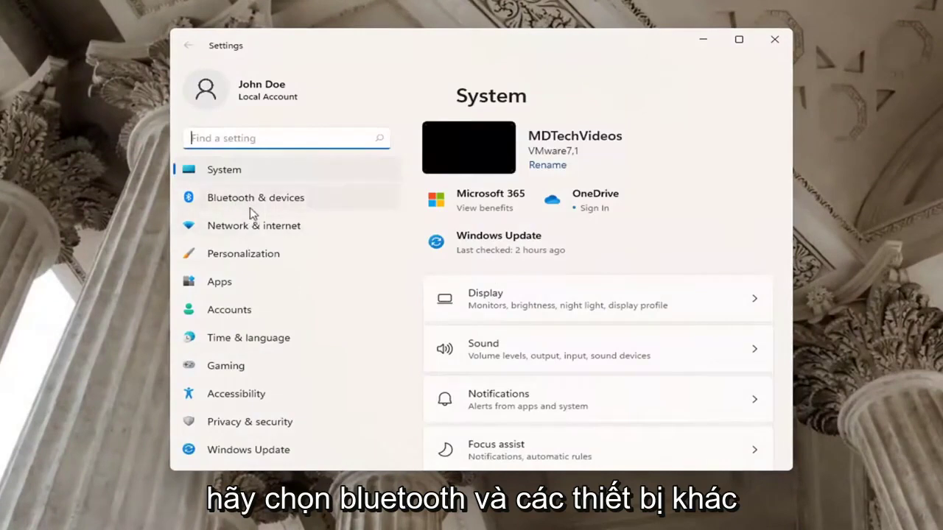
pyautogui.click(231, 197)
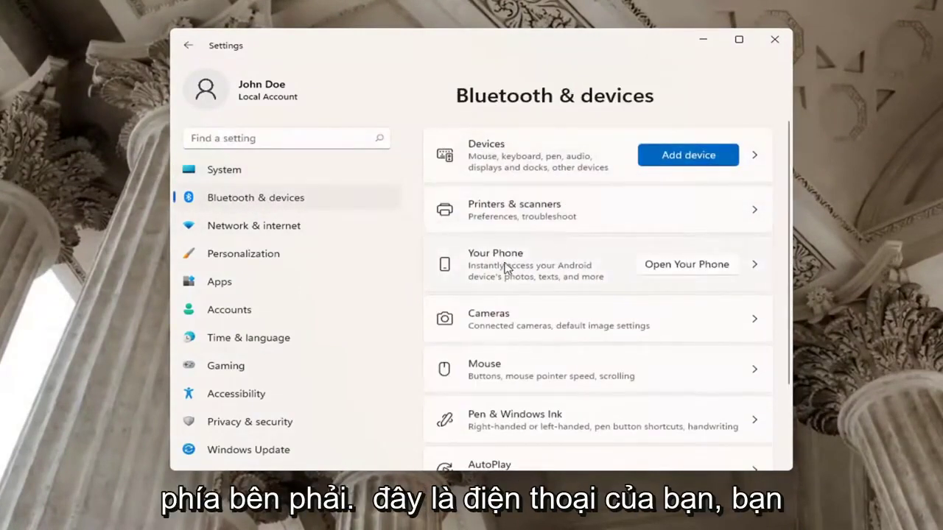
pyautogui.scroll(-1, 575, 261)
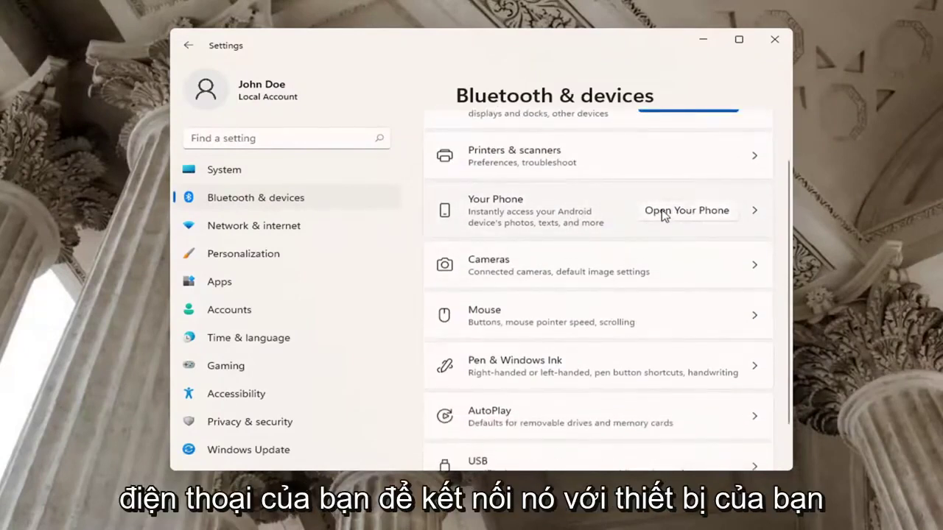
pyautogui.scroll(-1, 661, 214)
pyautogui.scroll(2, 667, 243)
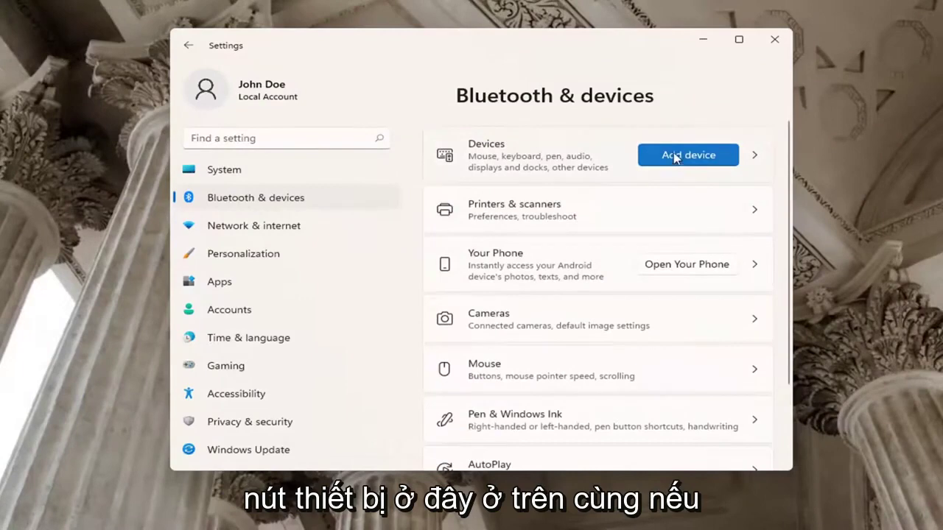
# Step: Try adding a Bluetooth device and dismiss the Couldn't connect message
pyautogui.click(639, 151)
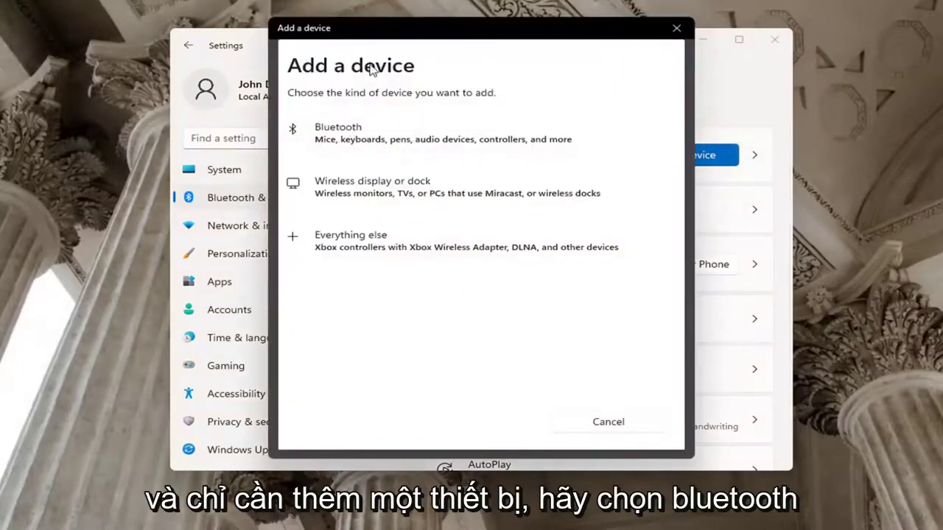
pyautogui.click(370, 143)
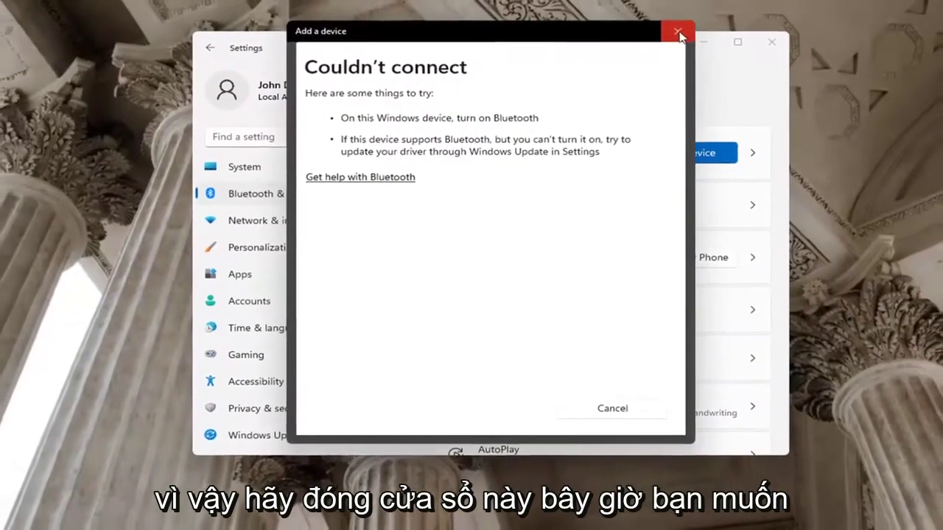
pyautogui.click(676, 28)
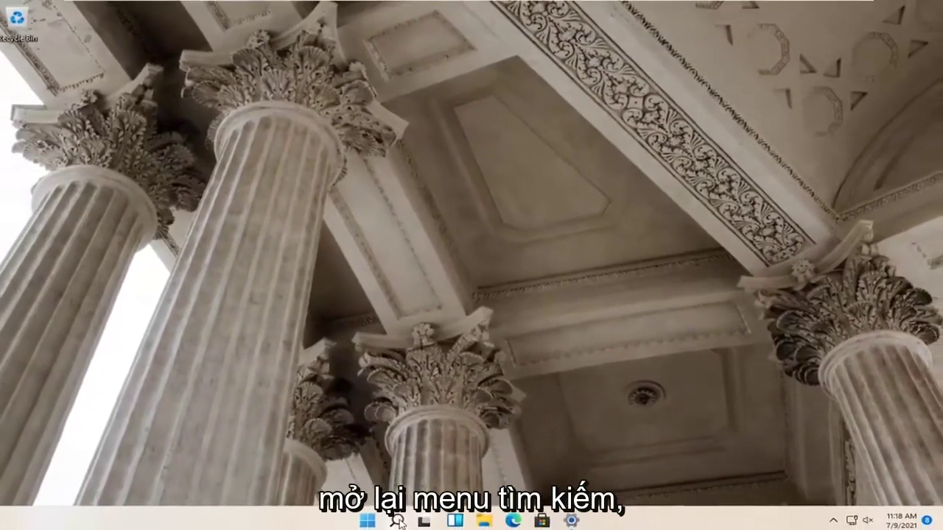
# Step: Open Control Panel by searching 'control panel', view by Category, and open Network and Sharing Center
pyautogui.click(398, 517)
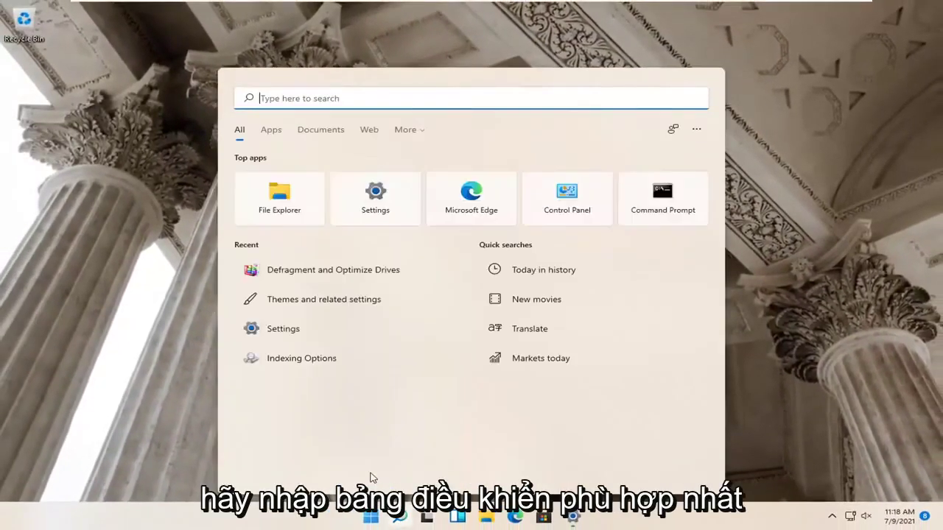
pyautogui.write('control panel')
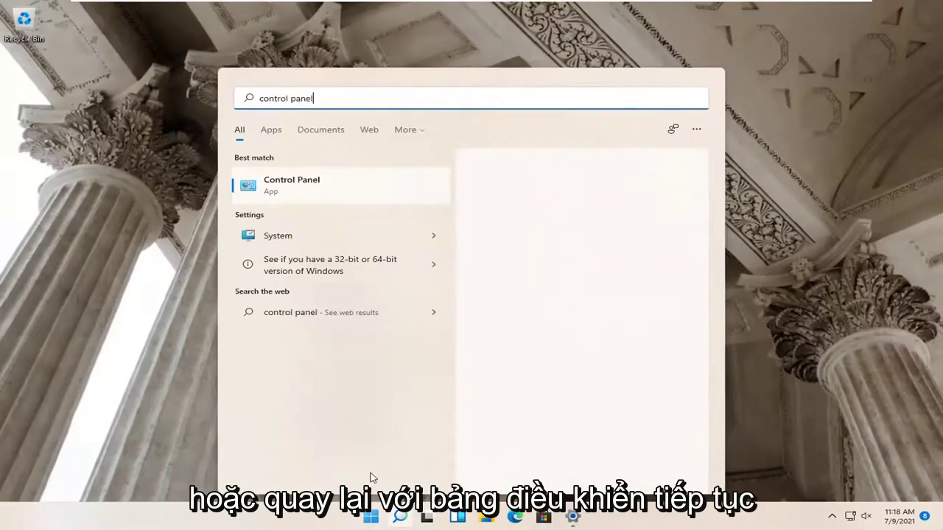
pyautogui.click(318, 185)
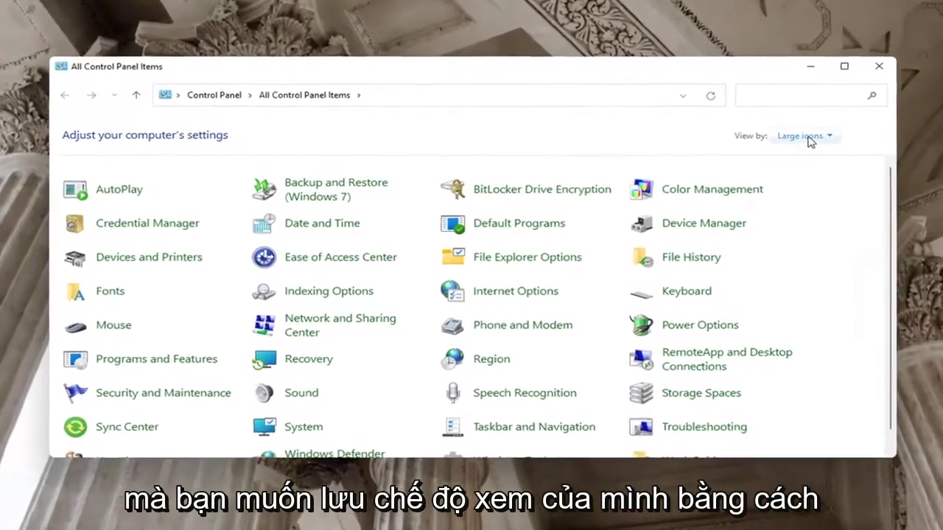
pyautogui.click(759, 151)
pyautogui.click(821, 152)
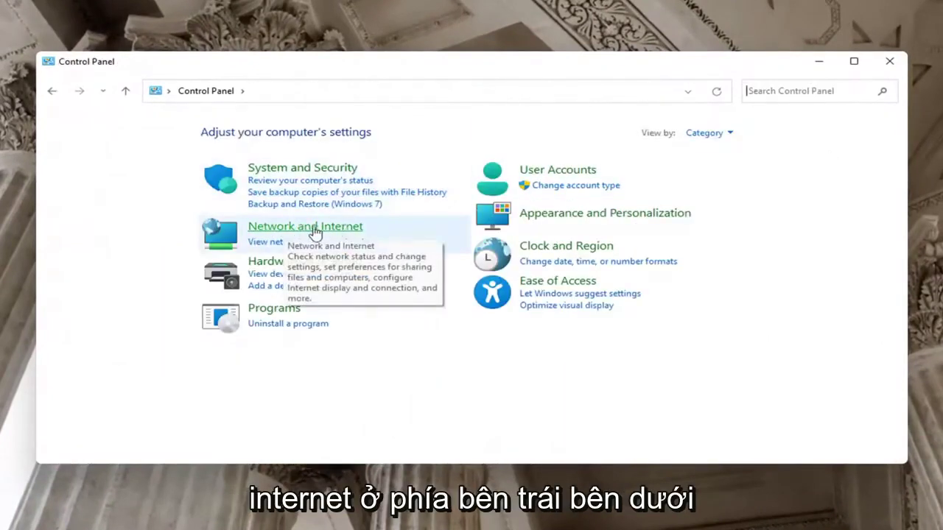
pyautogui.click(341, 230)
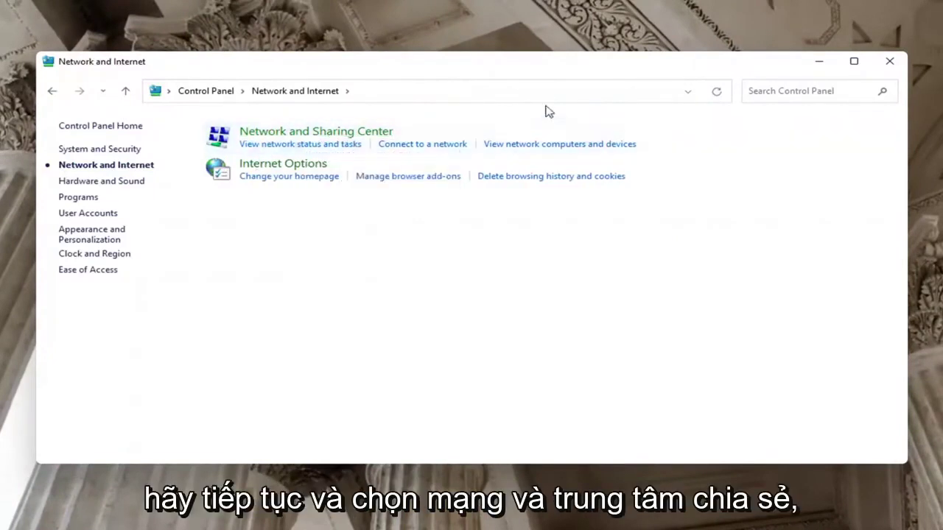
pyautogui.click(350, 131)
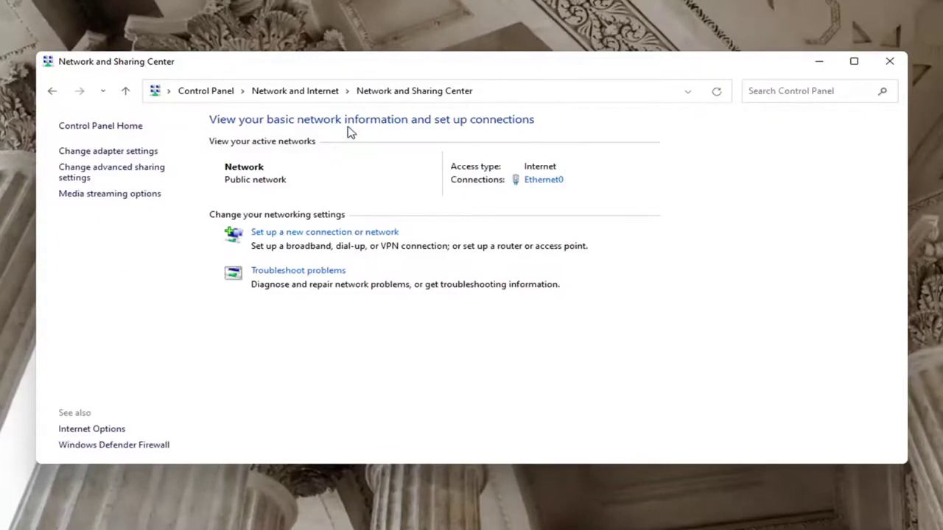
# Step: In advanced sharing settings, leave Guest or Public discovery off and enable Private file and printer sharing
pyautogui.click(90, 170)
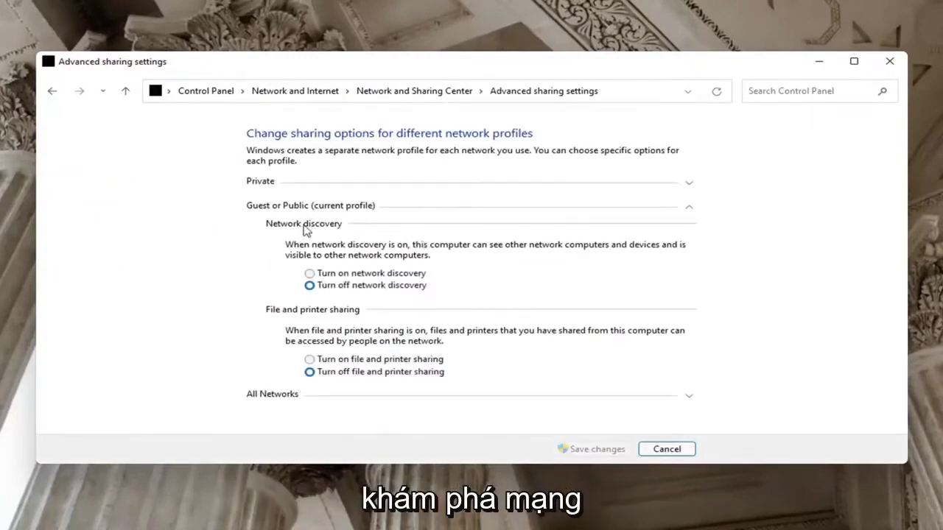
pyautogui.click(309, 274)
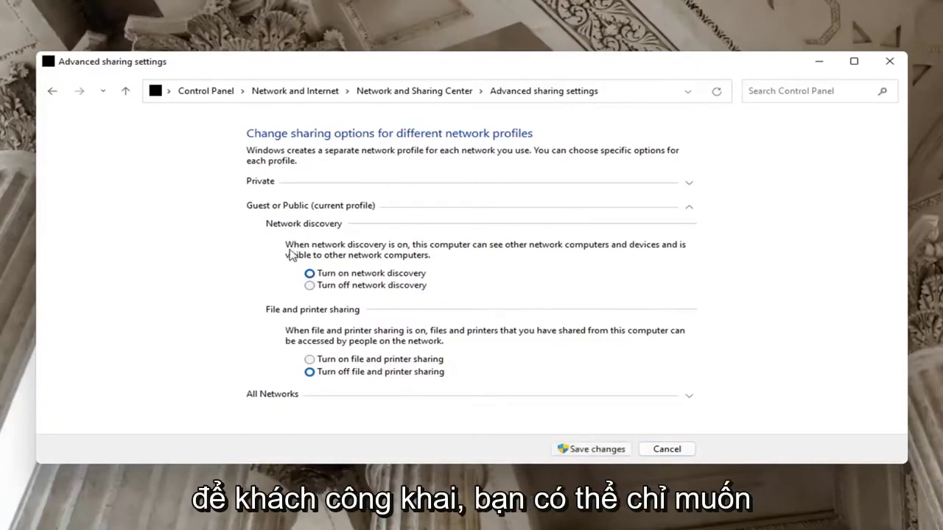
pyautogui.click(310, 286)
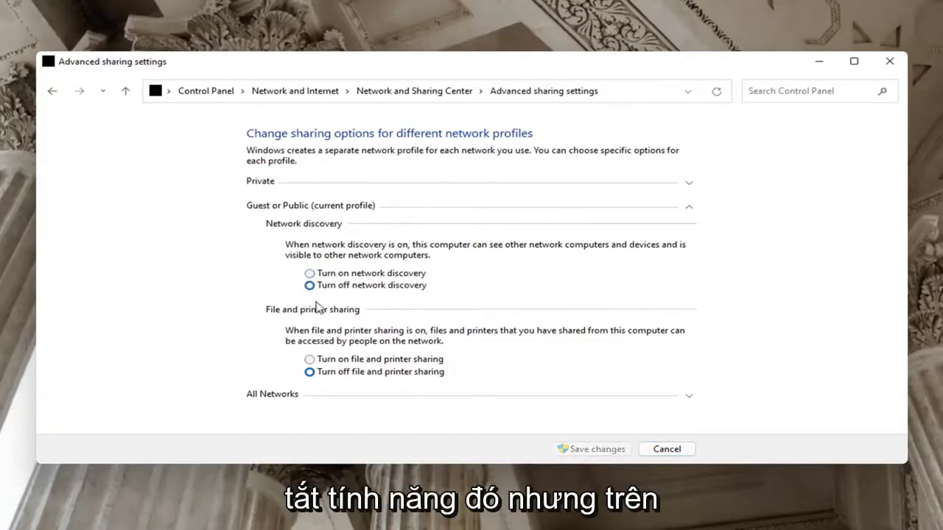
pyautogui.click(316, 183)
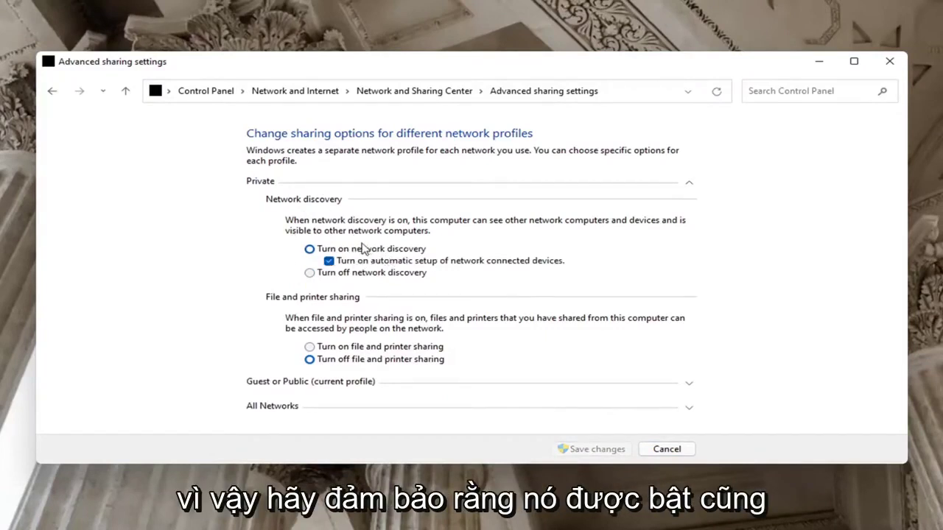
pyautogui.click(316, 347)
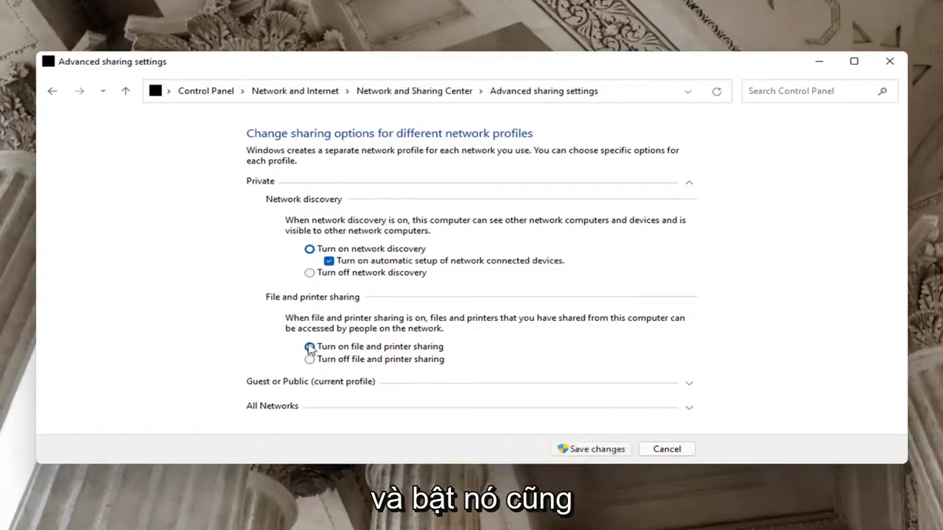